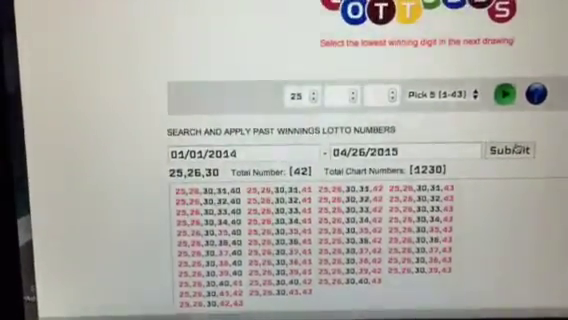
Resubmit the LottoOdds date-range search to list the 25,26,31–33 combination groups.
{"action": "left_click", "coordinate": [506, 141]}
{"action": "scroll", "coordinate": [514, 146], "scroll_direction": "down", "scroll_amount": 2}
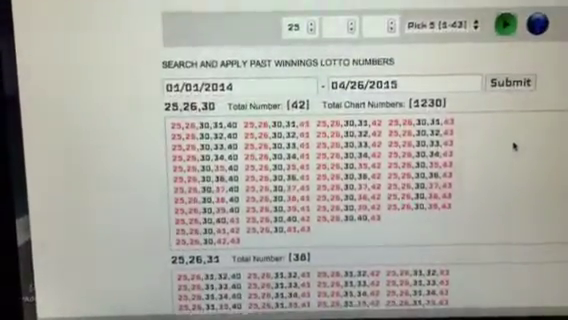
{"action": "scroll", "coordinate": [514, 146], "scroll_direction": "down", "scroll_amount": 1}
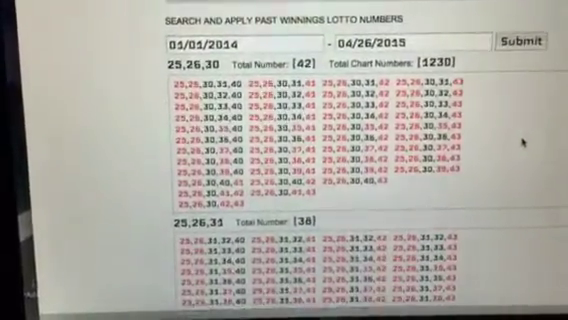
{"action": "scroll", "coordinate": [515, 144], "scroll_direction": "down", "scroll_amount": 2}
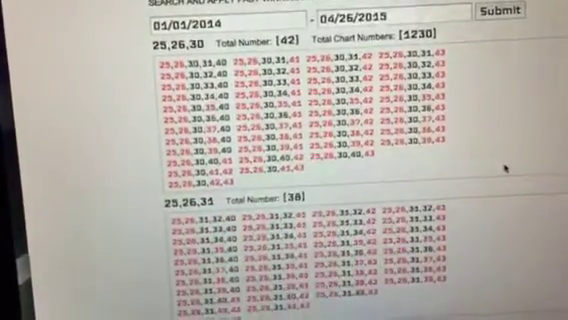
{"action": "scroll", "coordinate": [508, 172], "scroll_direction": "down", "scroll_amount": 3}
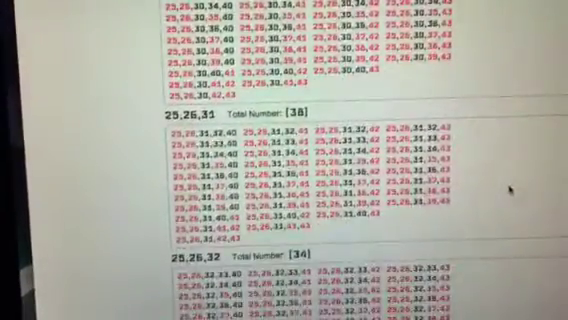
{"action": "scroll", "coordinate": [509, 191], "scroll_direction": "down", "scroll_amount": 1}
{"action": "scroll", "coordinate": [509, 205], "scroll_direction": "down", "scroll_amount": 2}
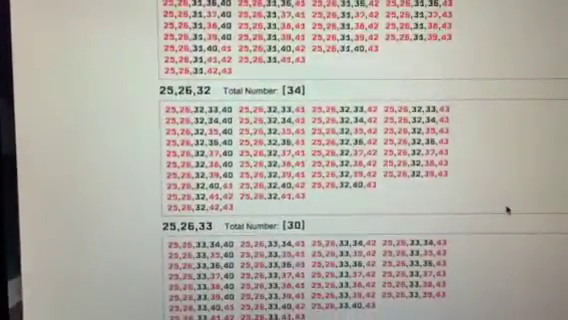
{"action": "scroll", "coordinate": [508, 208], "scroll_direction": "down", "scroll_amount": 1}
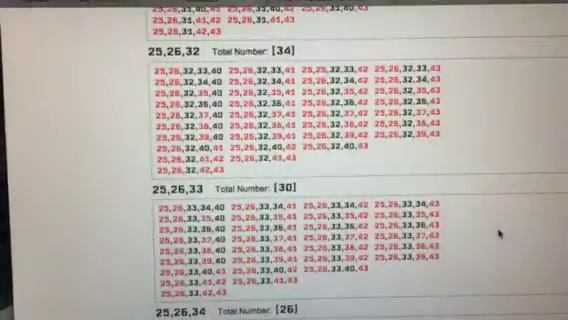
{"action": "scroll", "coordinate": [498, 231], "scroll_direction": "down", "scroll_amount": 1}
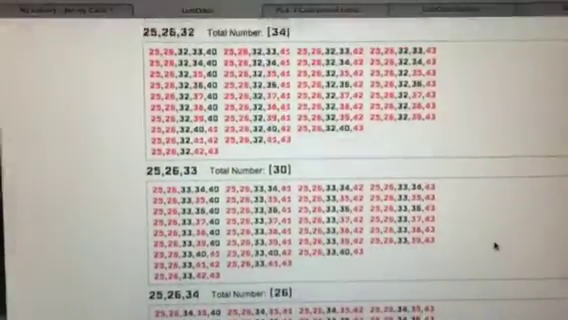
{"action": "scroll", "coordinate": [494, 241], "scroll_direction": "down", "scroll_amount": 2}
{"action": "scroll", "coordinate": [494, 241], "scroll_direction": "down", "scroll_amount": 2}
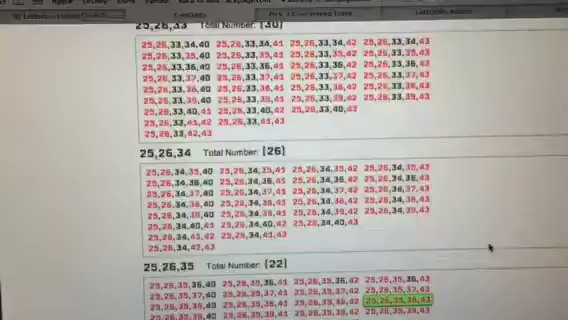
{"action": "scroll", "coordinate": [492, 247], "scroll_direction": "down", "scroll_amount": 2}
{"action": "scroll", "coordinate": [492, 247], "scroll_direction": "down", "scroll_amount": 2}
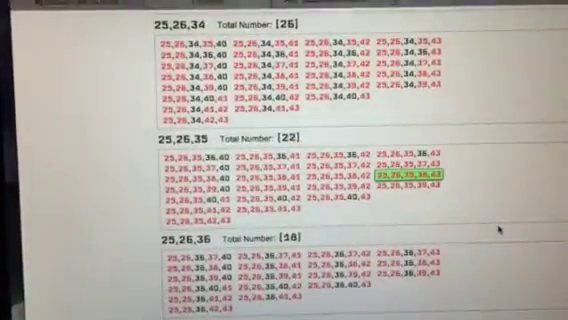
{"action": "scroll", "coordinate": [500, 228], "scroll_direction": "down", "scroll_amount": 2}
{"action": "scroll", "coordinate": [500, 228], "scroll_direction": "down", "scroll_amount": 2}
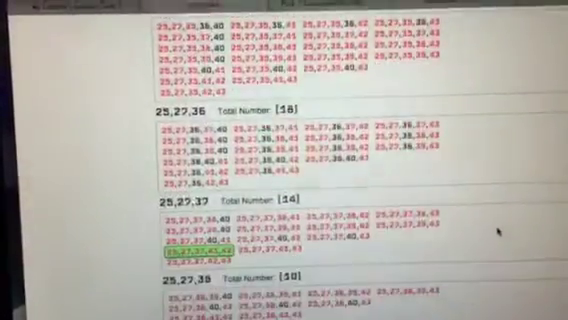
{"action": "scroll", "coordinate": [498, 230], "scroll_direction": "down", "scroll_amount": 2}
{"action": "scroll", "coordinate": [498, 230], "scroll_direction": "down", "scroll_amount": 2}
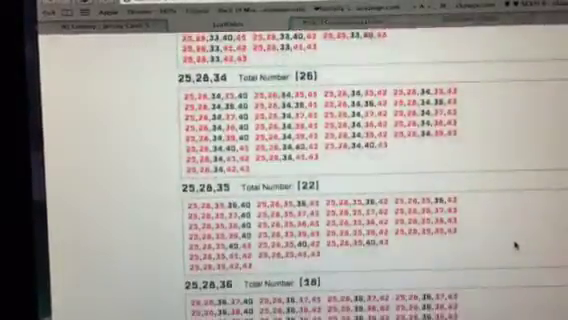
{"action": "scroll", "coordinate": [514, 245], "scroll_direction": "down", "scroll_amount": 1}
{"action": "scroll", "coordinate": [516, 247], "scroll_direction": "down", "scroll_amount": 2}
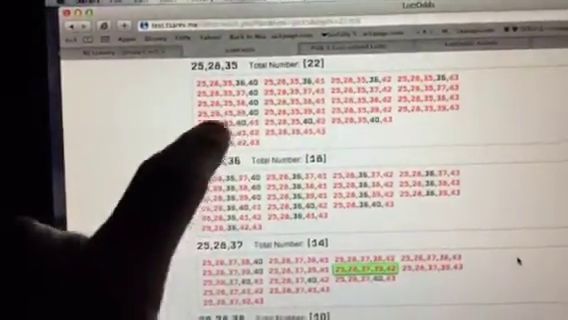
{"action": "scroll", "coordinate": [519, 262], "scroll_direction": "down", "scroll_amount": 3}
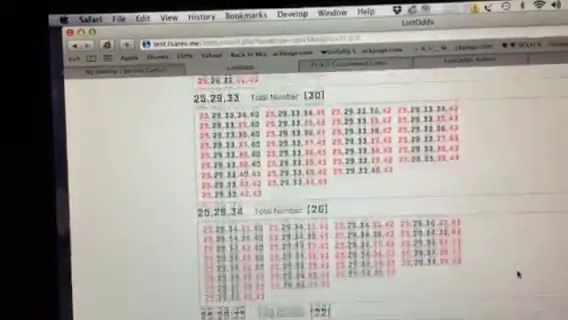
{"action": "scroll", "coordinate": [521, 276], "scroll_direction": "down", "scroll_amount": 2}
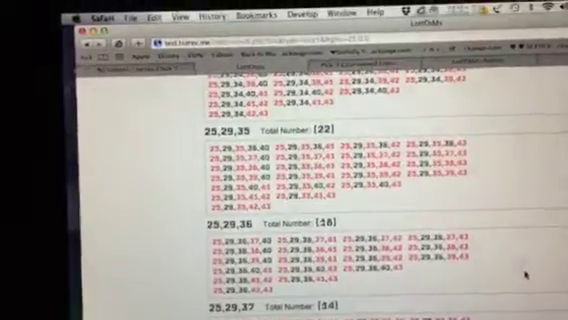
{"action": "scroll", "coordinate": [527, 273], "scroll_direction": "down", "scroll_amount": 3}
{"action": "scroll", "coordinate": [527, 267], "scroll_direction": "down", "scroll_amount": 3}
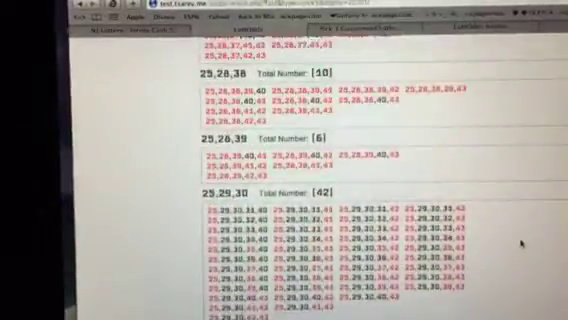
{"action": "scroll", "coordinate": [519, 243], "scroll_direction": "up", "scroll_amount": 3}
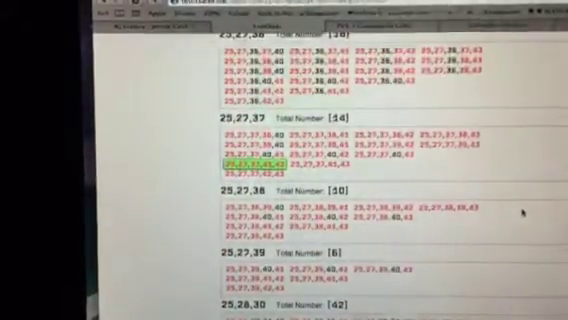
{"action": "scroll", "coordinate": [521, 211], "scroll_direction": "up", "scroll_amount": 1}
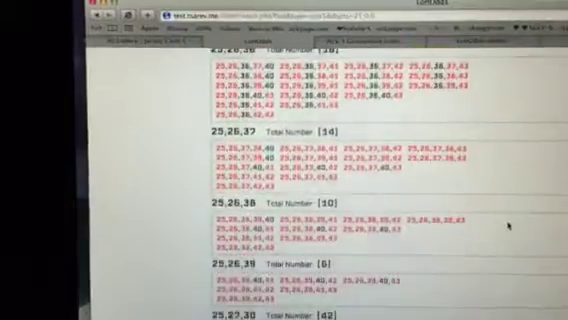
{"action": "scroll", "coordinate": [508, 225], "scroll_direction": "down", "scroll_amount": 1}
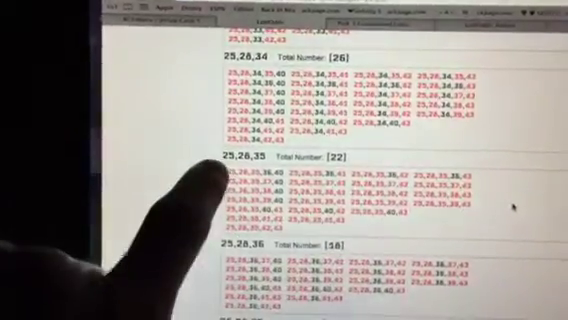
{"action": "scroll", "coordinate": [518, 205], "scroll_direction": "down", "scroll_amount": 3}
{"action": "scroll", "coordinate": [516, 206], "scroll_direction": "down", "scroll_amount": 1}
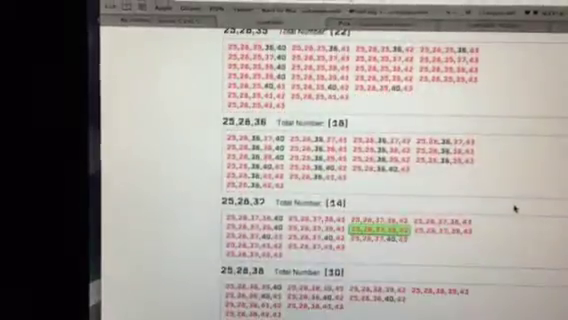